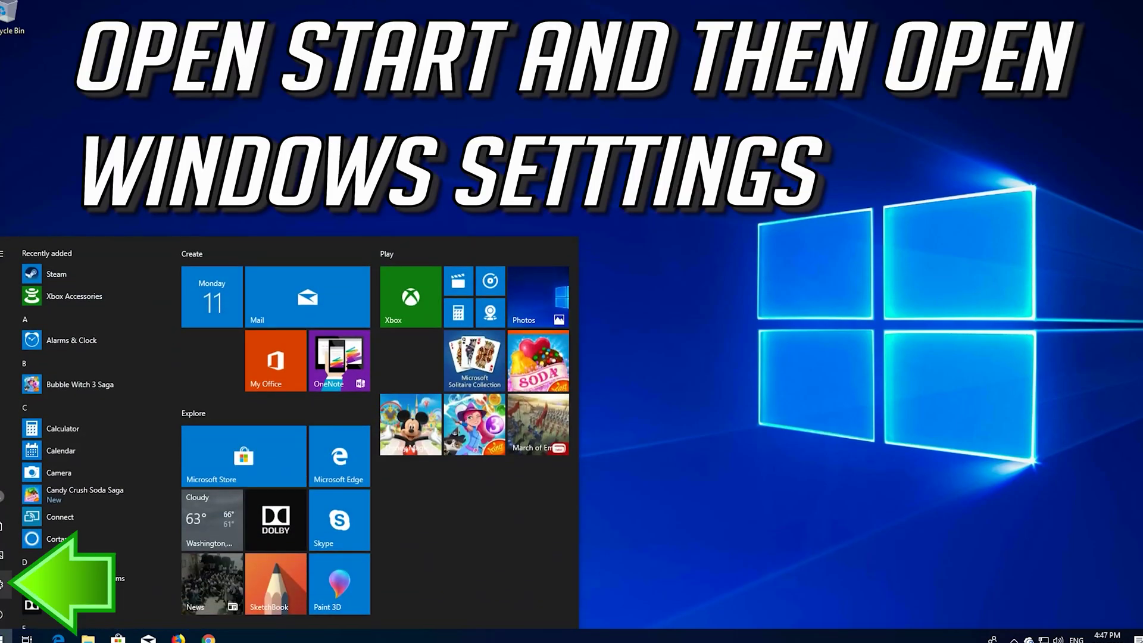
Reach the Time & Language date and time page from the Start menu's Settings gear.
{"action": "left_click", "coordinate": [6, 583]}
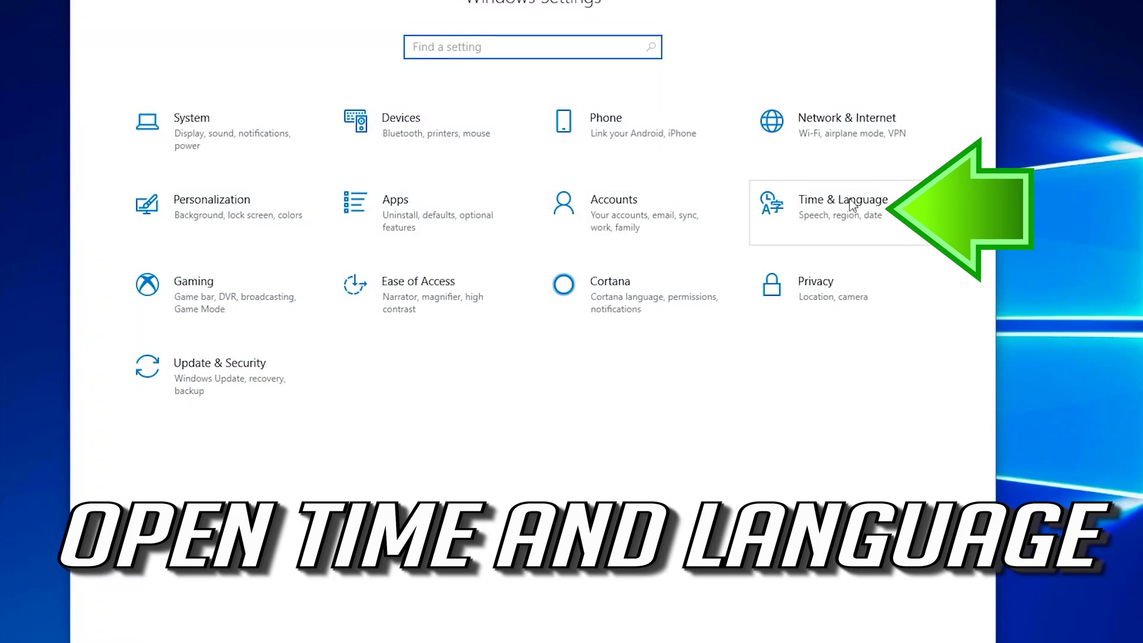
{"action": "left_click", "coordinate": [829, 210]}
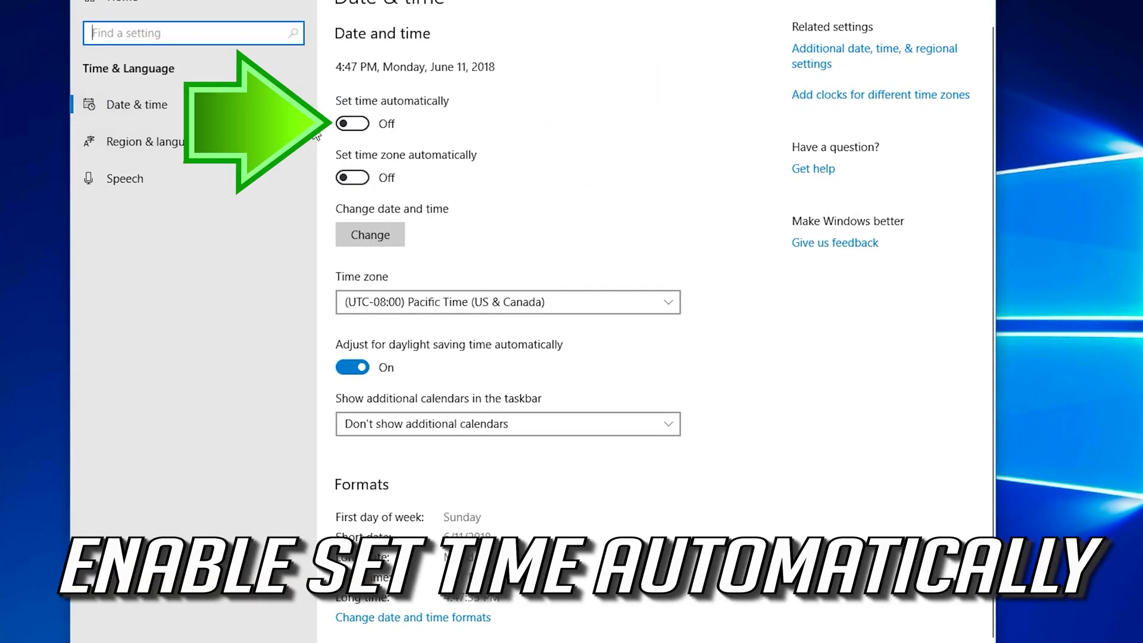
Switch on both 'Set time automatically' and 'Set time zone automatically'.
{"action": "left_click", "coordinate": [362, 124]}
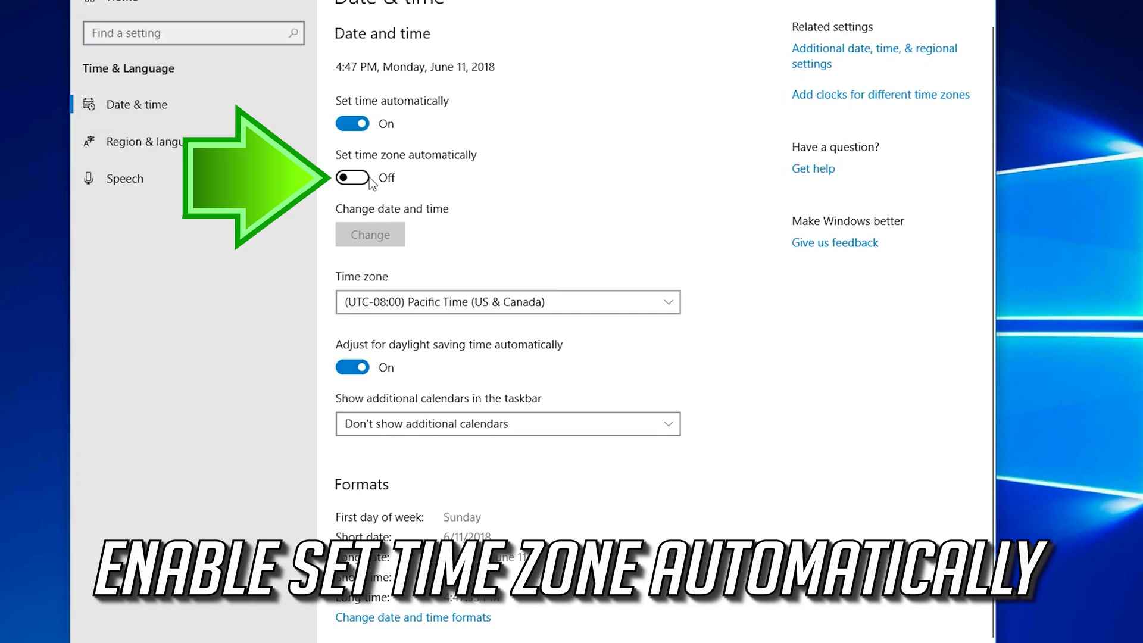
{"action": "left_click", "coordinate": [352, 178]}
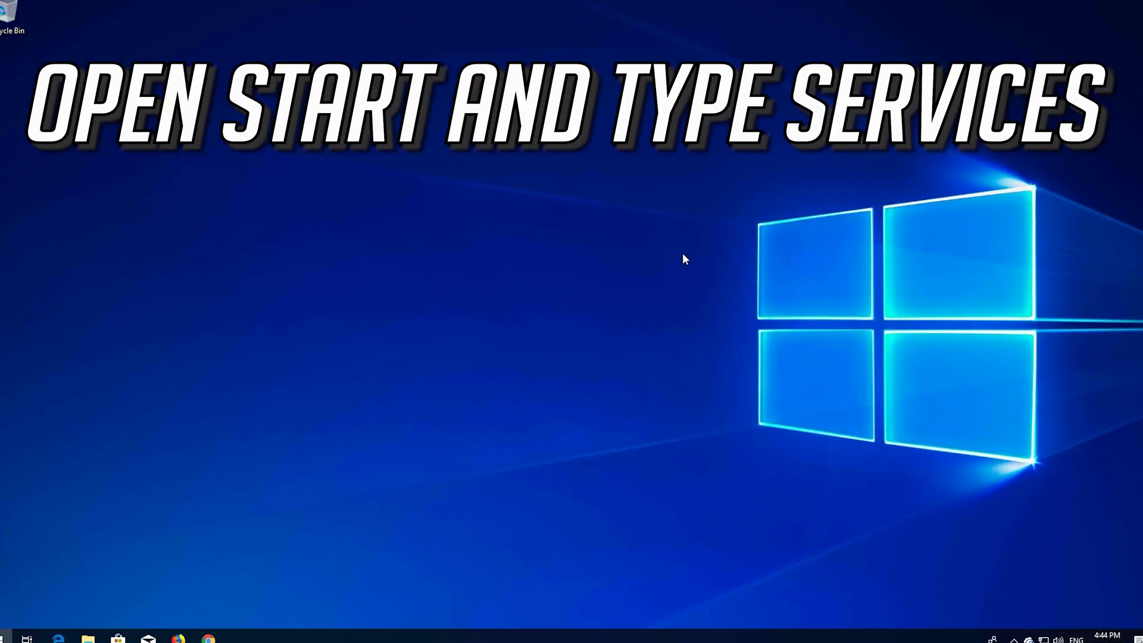
Launch the Services console from a Start search for 'services'.
{"action": "key", "text": "super"}
{"action": "type", "text": "ser"}
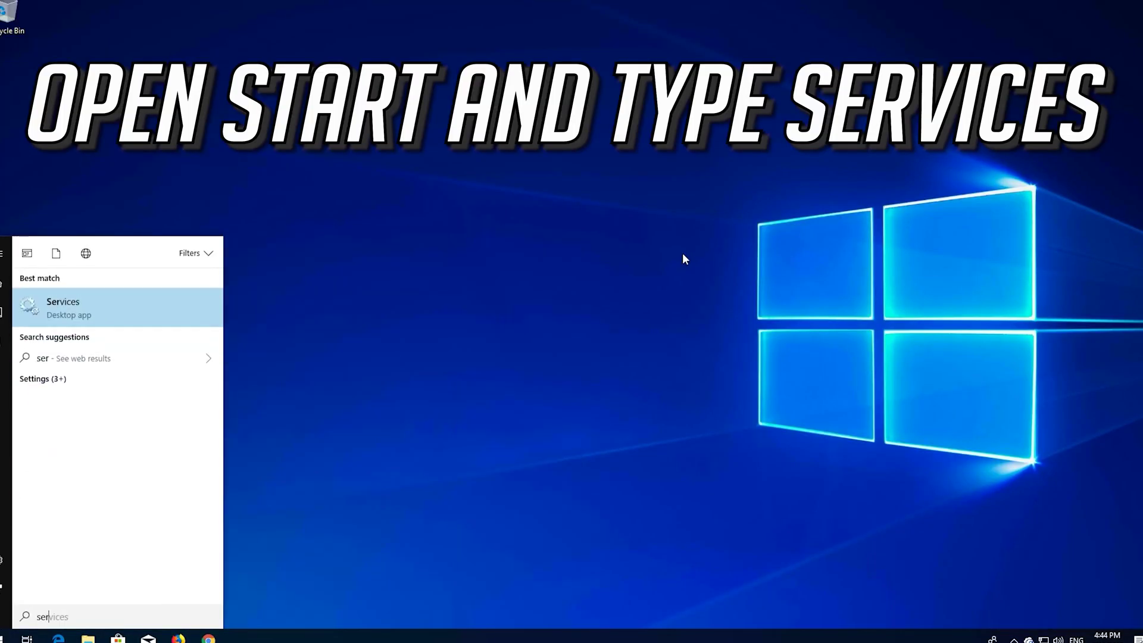
{"action": "type", "text": "vices"}
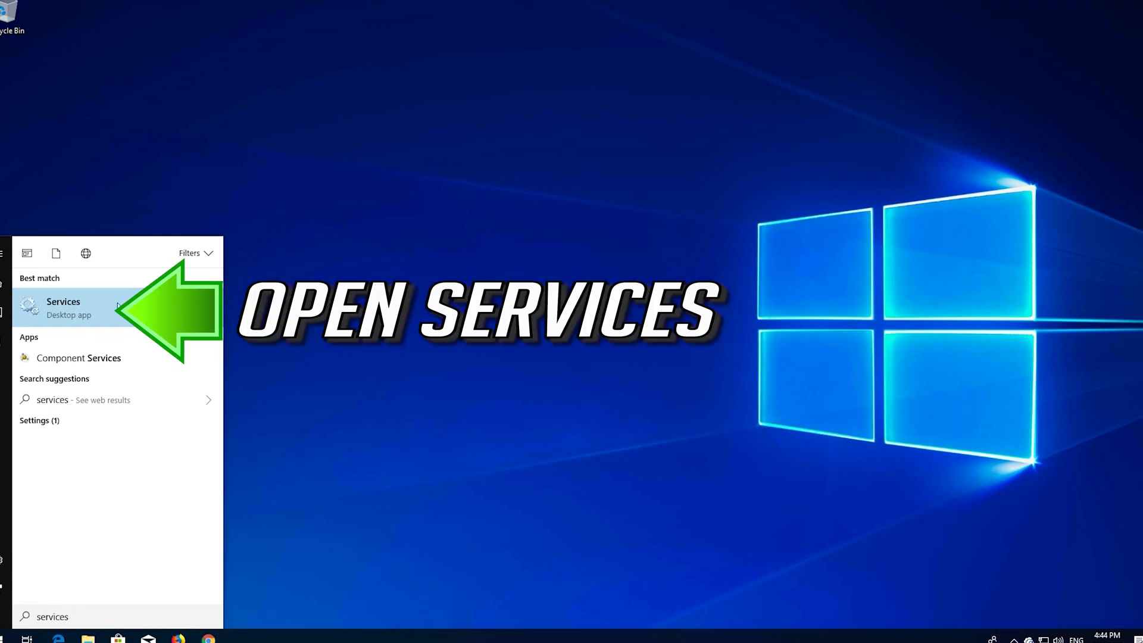
{"action": "left_click", "coordinate": [70, 305]}
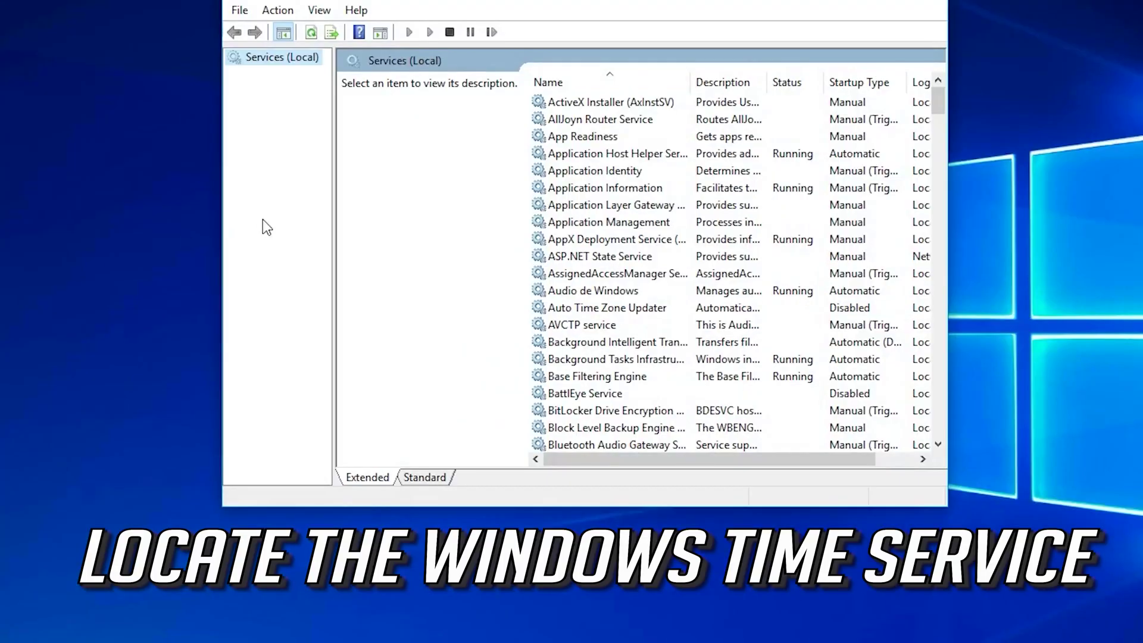
Select Windows Time in the services list and bring up its right-click actions.
{"action": "left_click", "coordinate": [573, 206]}
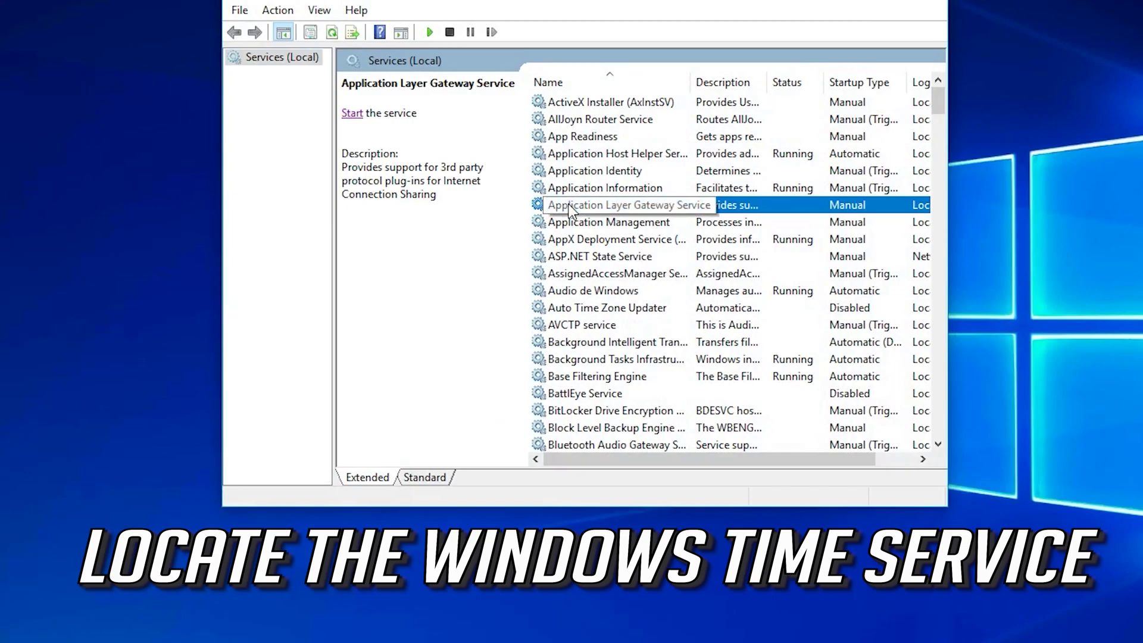
{"action": "scroll", "coordinate": [573, 206], "scroll_direction": "down", "scroll_amount": 15}
{"action": "scroll", "coordinate": [571, 211], "scroll_direction": "down", "scroll_amount": 10}
{"action": "scroll", "coordinate": [572, 211], "scroll_direction": "down", "scroll_amount": 10}
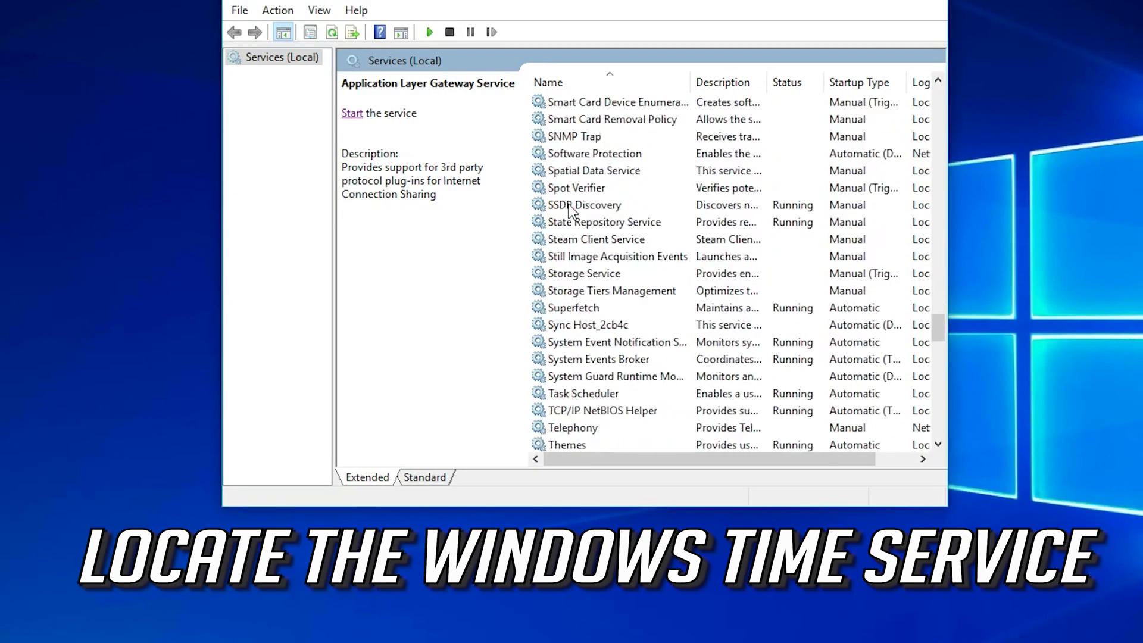
{"action": "scroll", "coordinate": [572, 211], "scroll_direction": "down", "scroll_amount": 10}
{"action": "scroll", "coordinate": [572, 210], "scroll_direction": "down", "scroll_amount": 5}
{"action": "scroll", "coordinate": [571, 211], "scroll_direction": "down", "scroll_amount": 4}
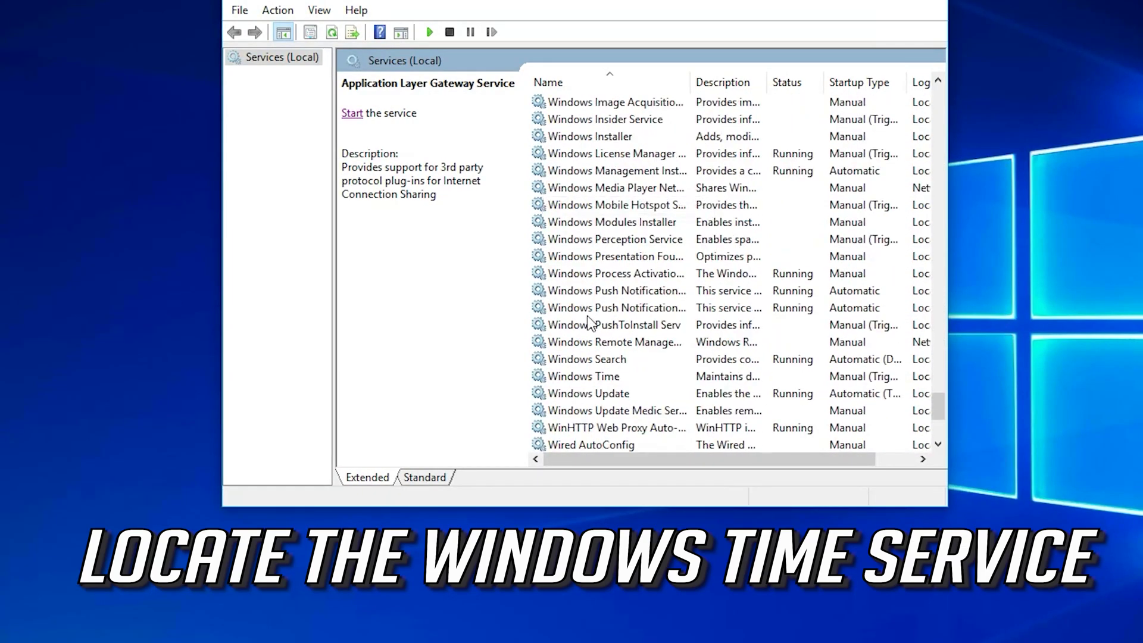
{"action": "scroll", "coordinate": [590, 313], "scroll_direction": "down", "scroll_amount": 3}
{"action": "left_click", "coordinate": [601, 277]}
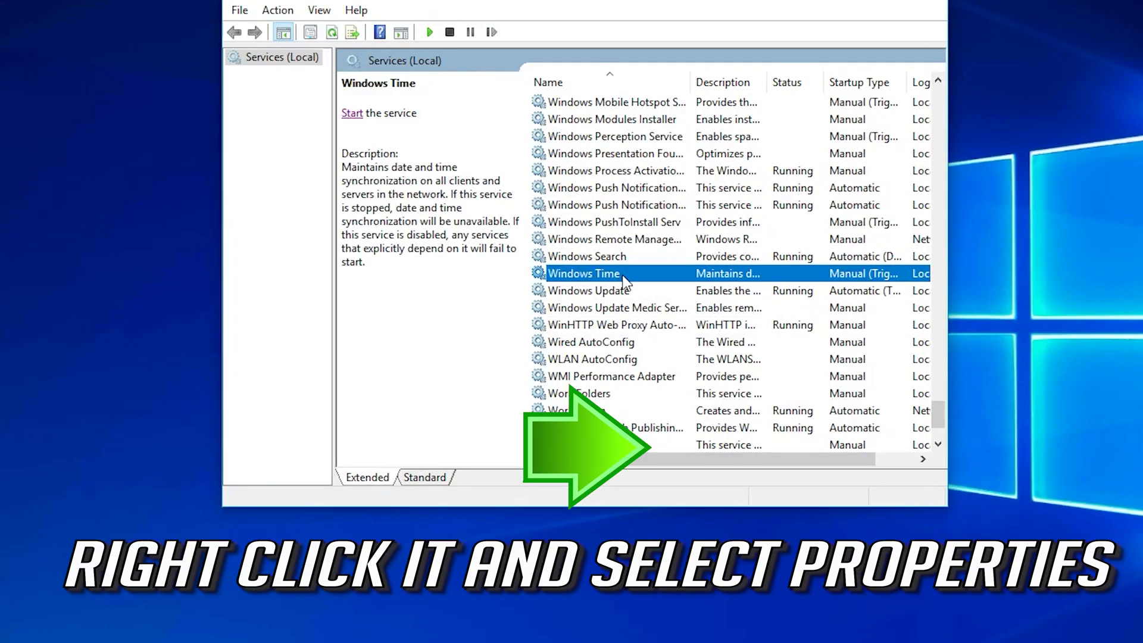
{"action": "right_click", "coordinate": [624, 279]}
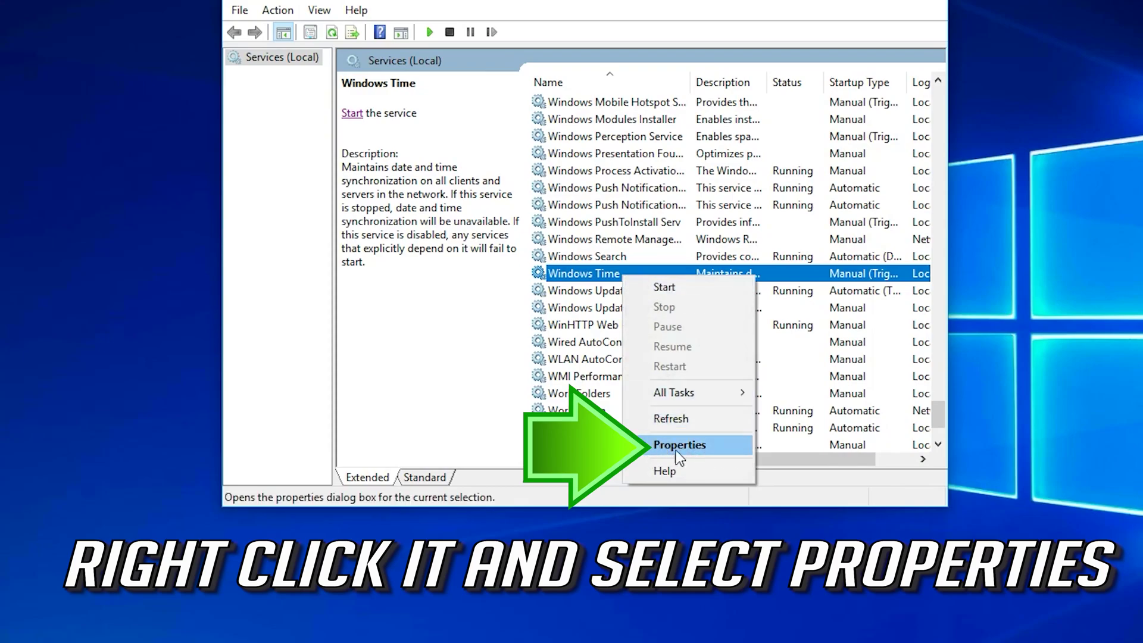
Set the Windows Time service's startup type to Automatic in its Properties and apply it.
{"action": "left_click", "coordinate": [710, 446]}
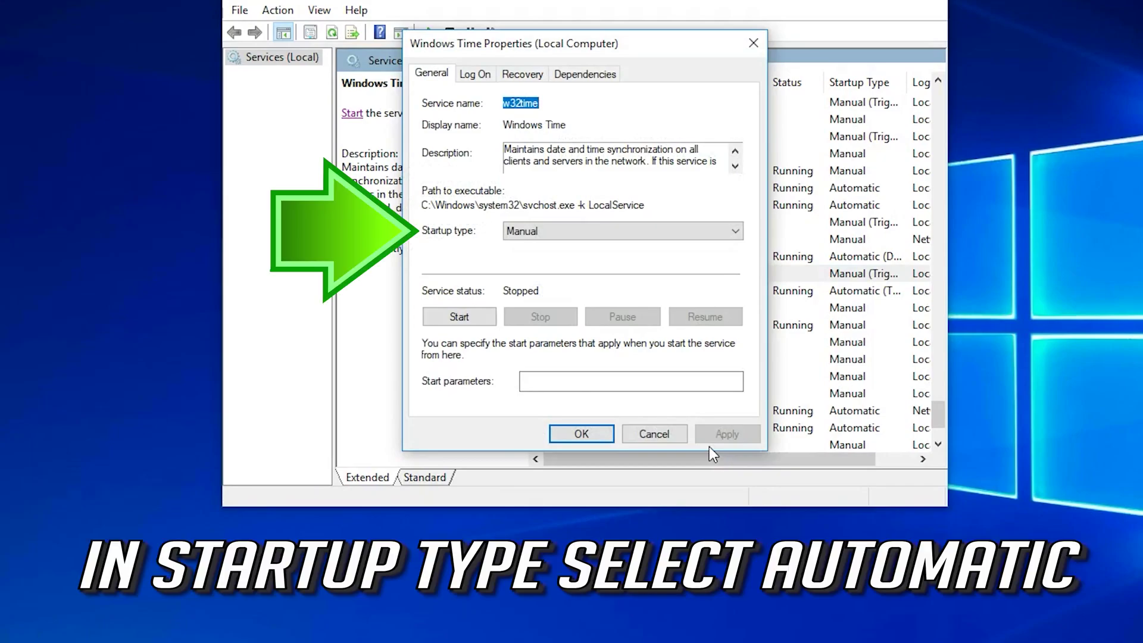
{"action": "left_click", "coordinate": [540, 233]}
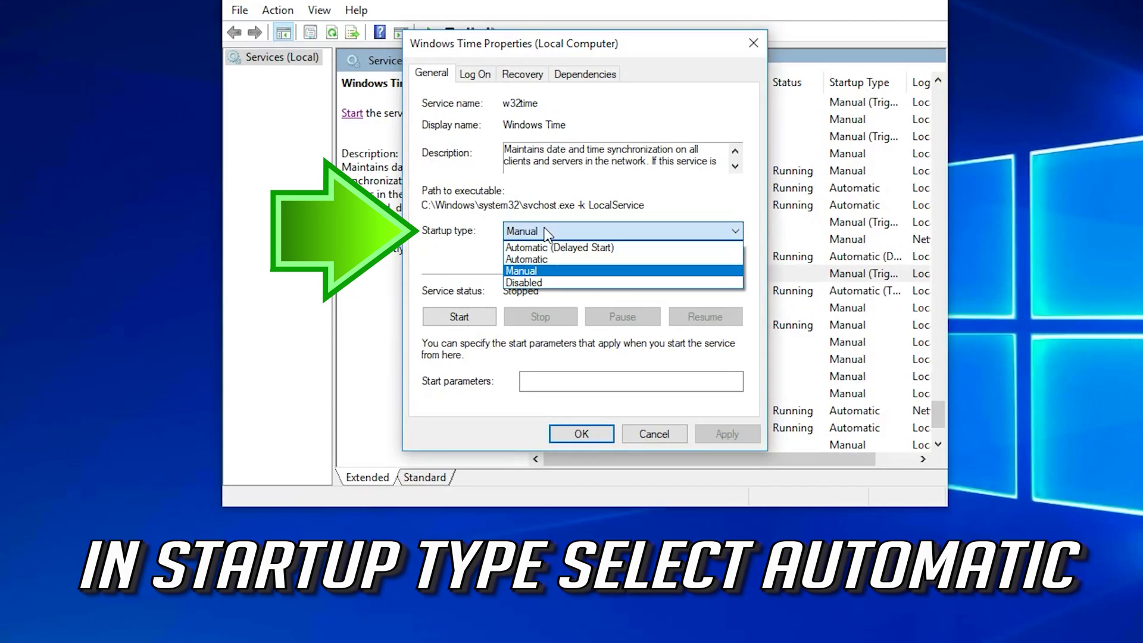
{"action": "left_click", "coordinate": [567, 260]}
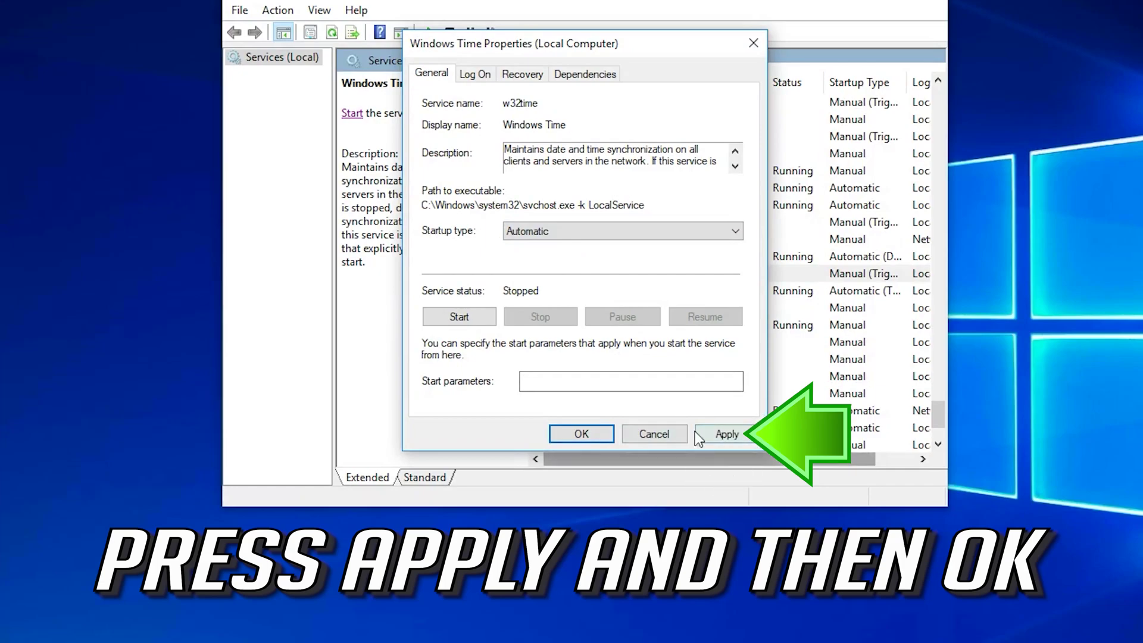
{"action": "left_click", "coordinate": [730, 434]}
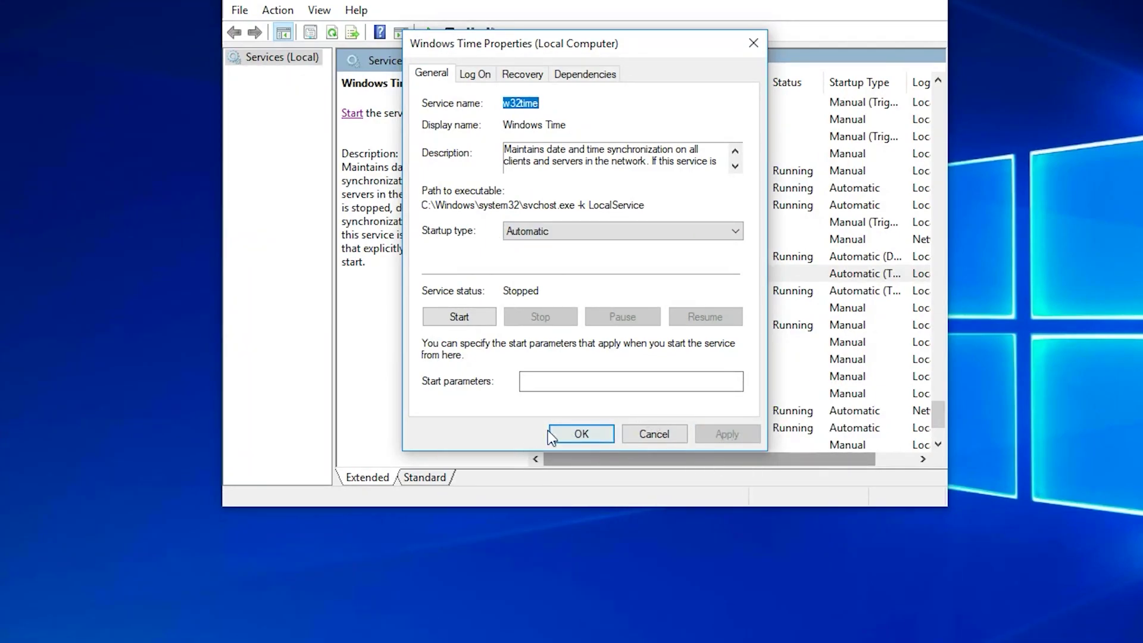
{"action": "left_click", "coordinate": [582, 434]}
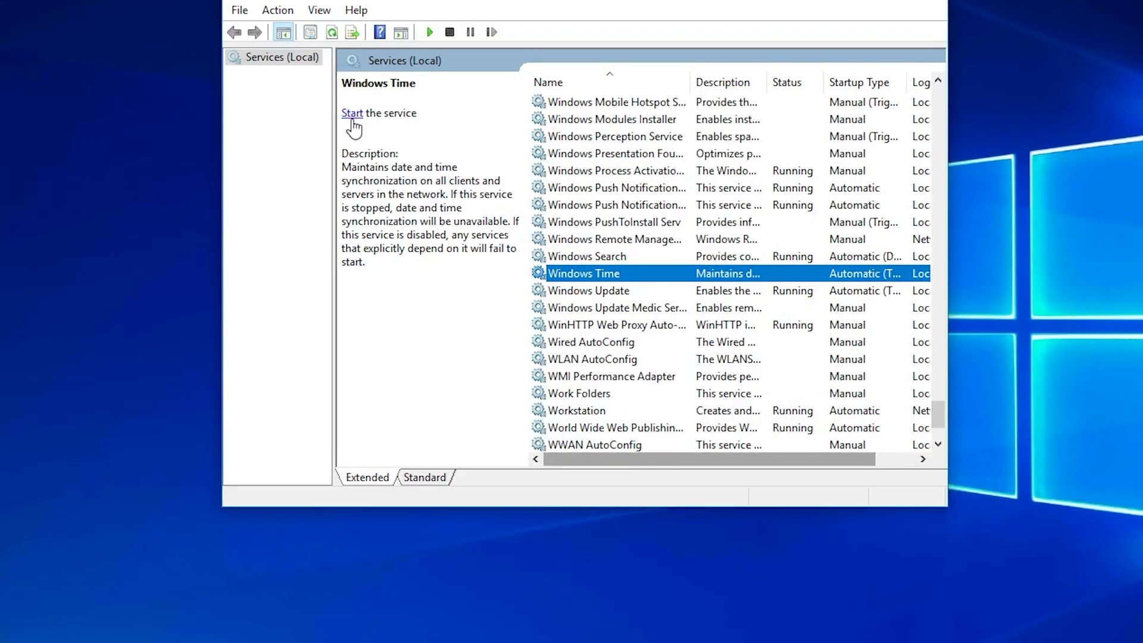
Start the Windows Time service, close Services, and restart the computer from Start > Power.
{"action": "left_click", "coordinate": [352, 114]}
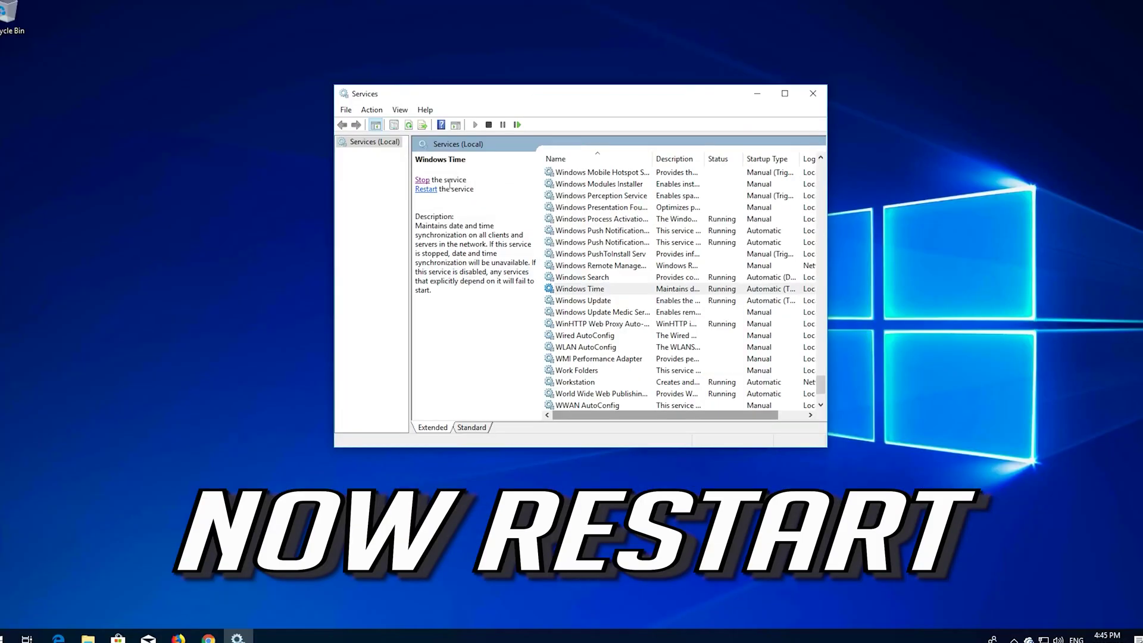
{"action": "left_click", "coordinate": [814, 94]}
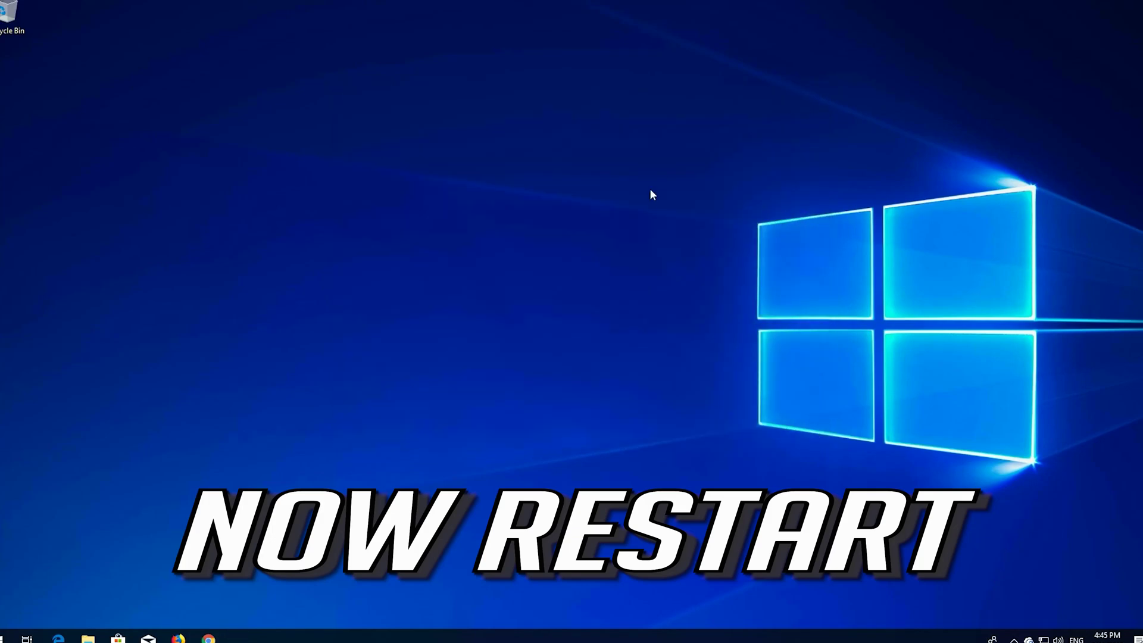
{"action": "left_click", "coordinate": [11, 637]}
{"action": "left_click", "coordinate": [10, 588]}
{"action": "left_click", "coordinate": [54, 545]}
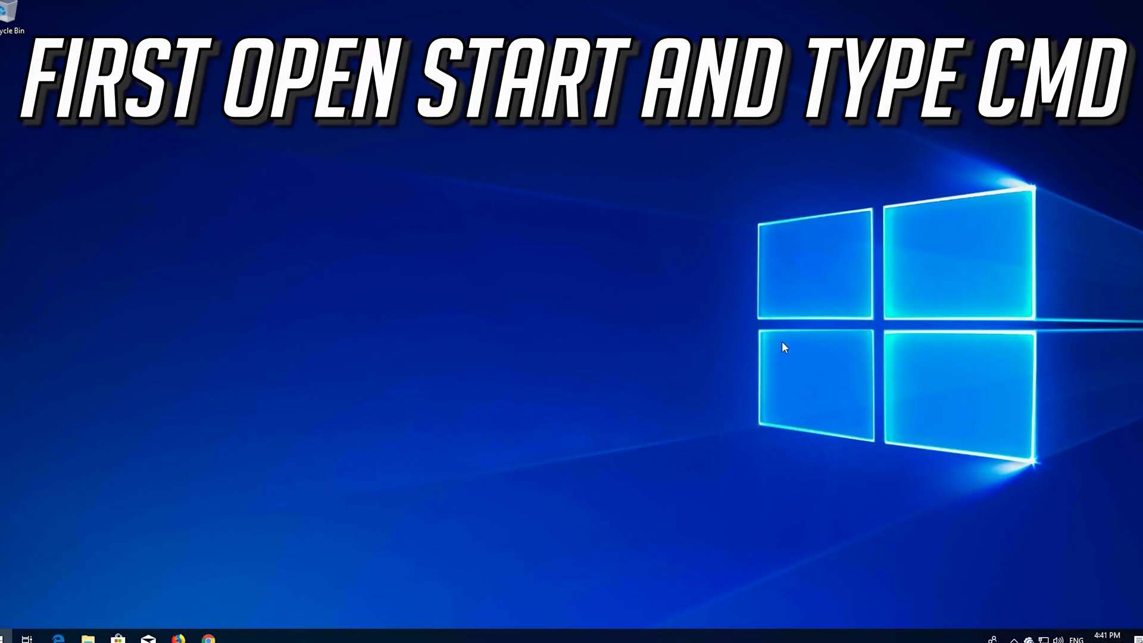
Run Command Prompt as administrator from a Start search for 'cmd'.
{"action": "key", "text": "super"}
{"action": "type", "text": "cmd"}
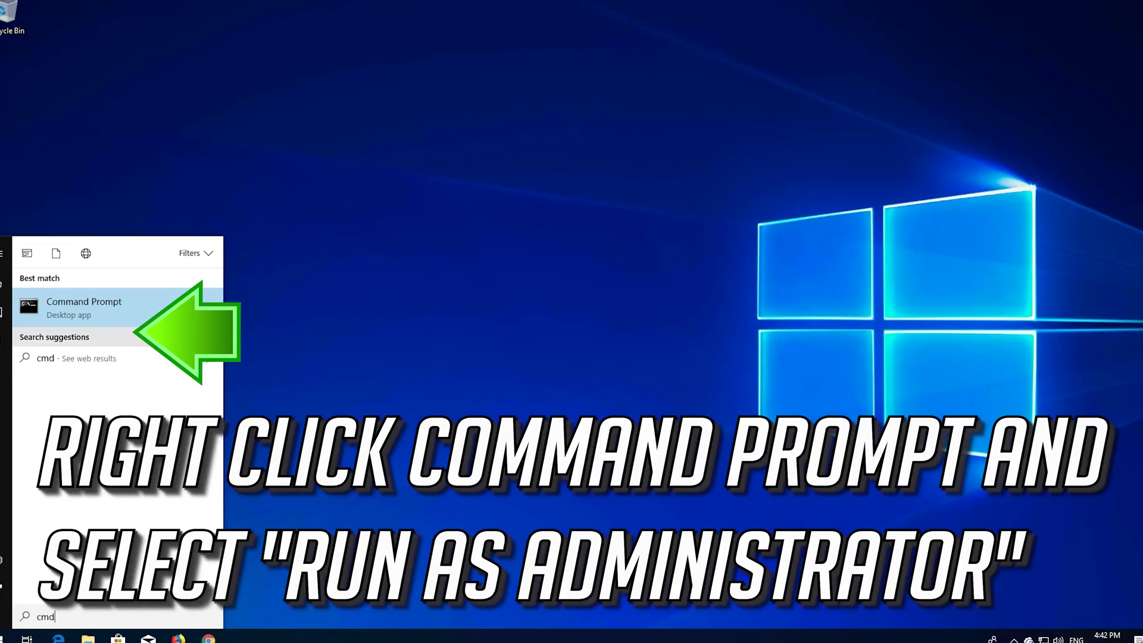
{"action": "right_click", "coordinate": [116, 309]}
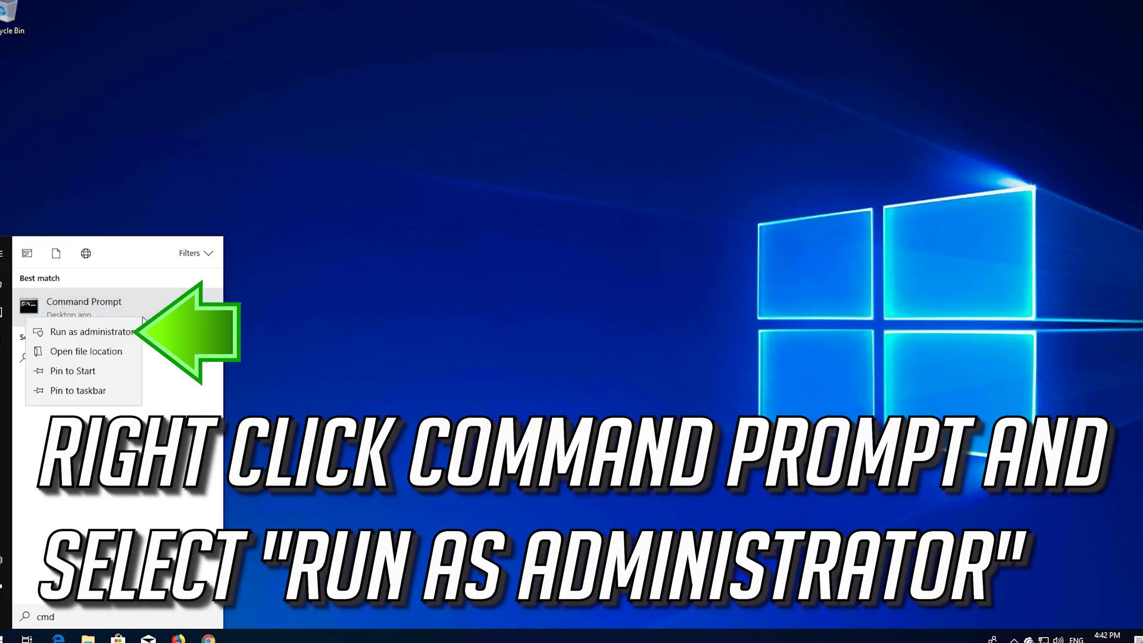
{"action": "left_click", "coordinate": [90, 333]}
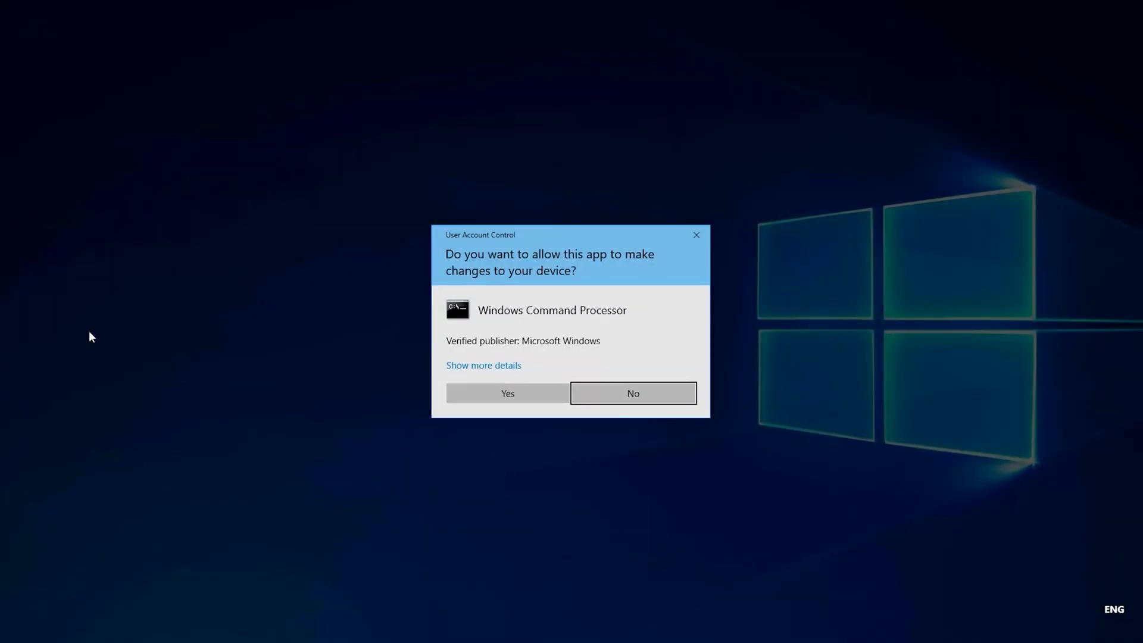
Approve the UAC prompt, then run w32tm /unregister, w32tm /register and net start w32time.
{"action": "left_click", "coordinate": [508, 394]}
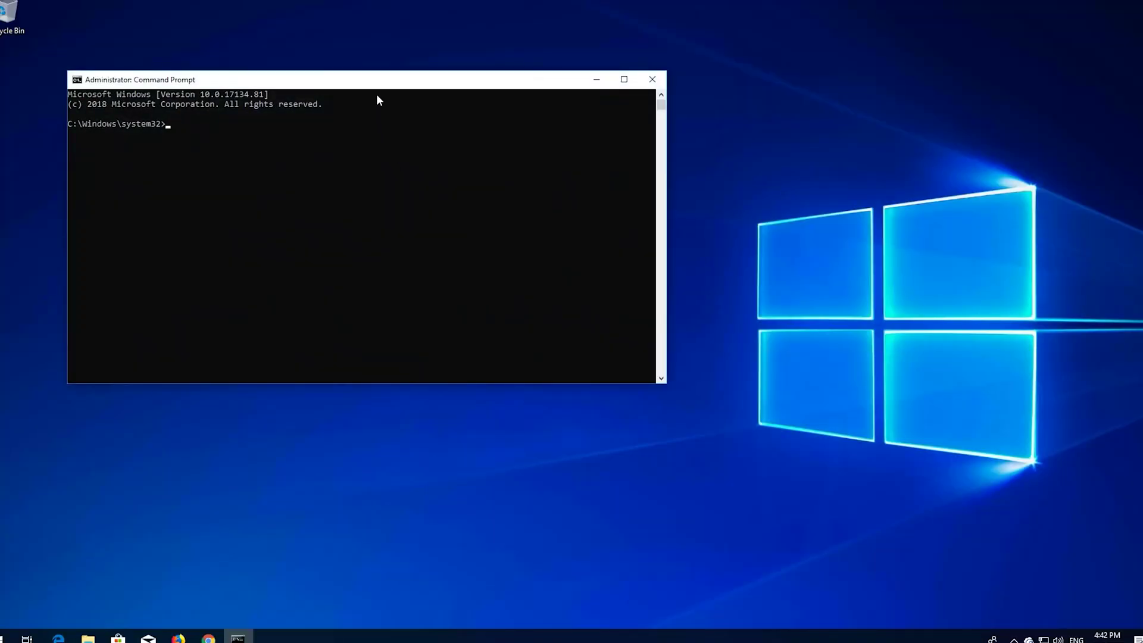
{"action": "left_click_drag", "start_coordinate": [377, 90], "coordinate": [572, 171]}
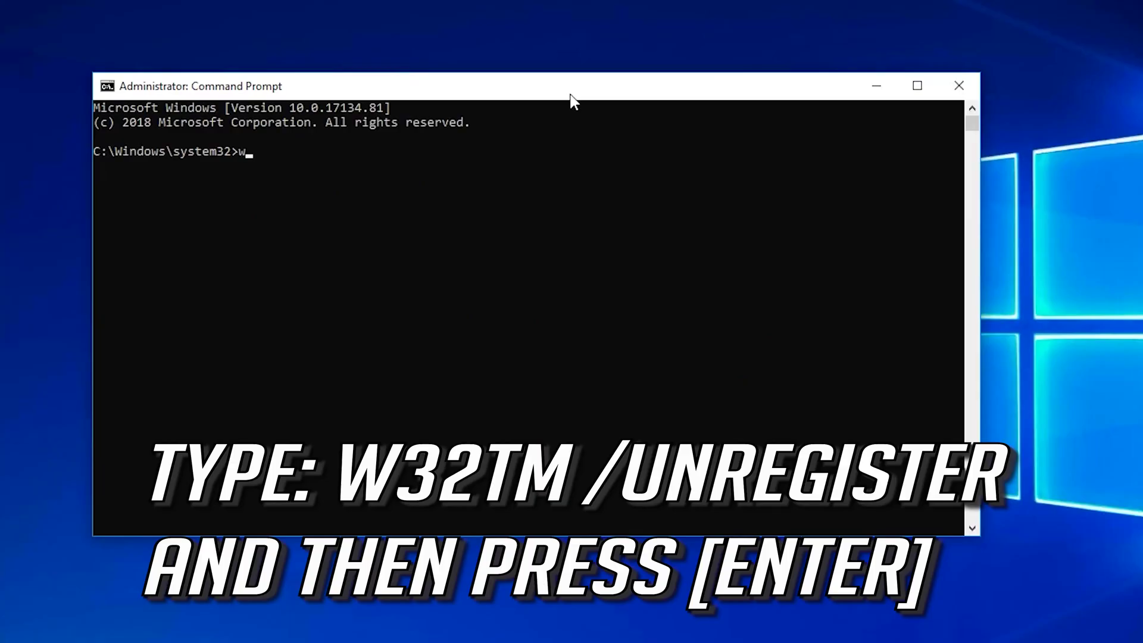
{"action": "type", "text": "w32t"}
{"action": "type", "text": "m /"}
{"action": "type", "text": "unregister"}
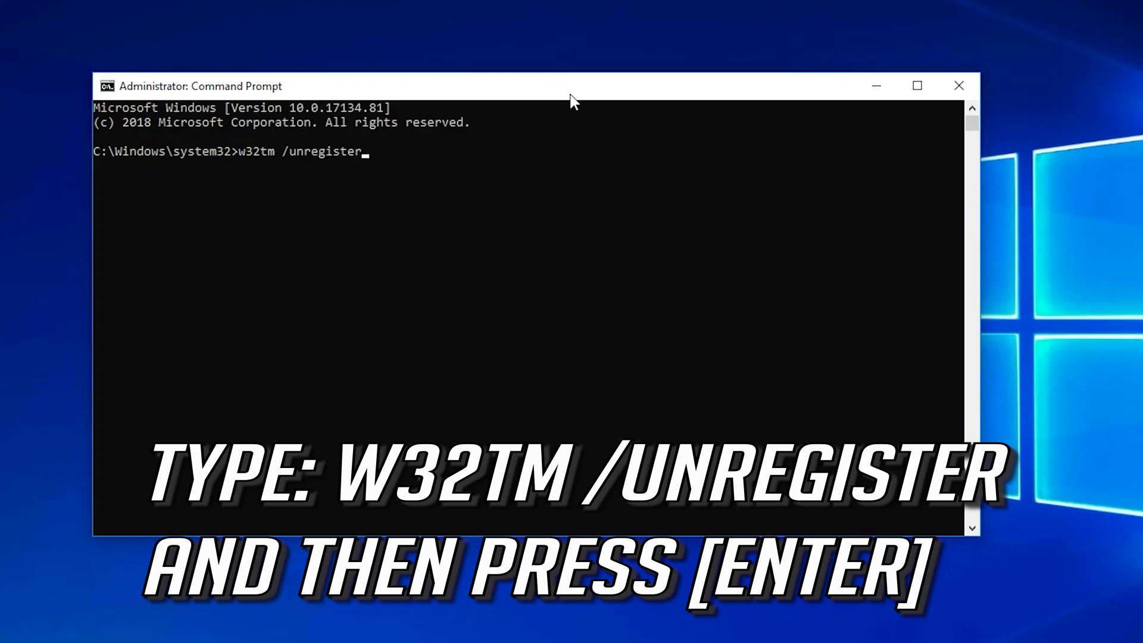
{"action": "key", "text": "Return"}
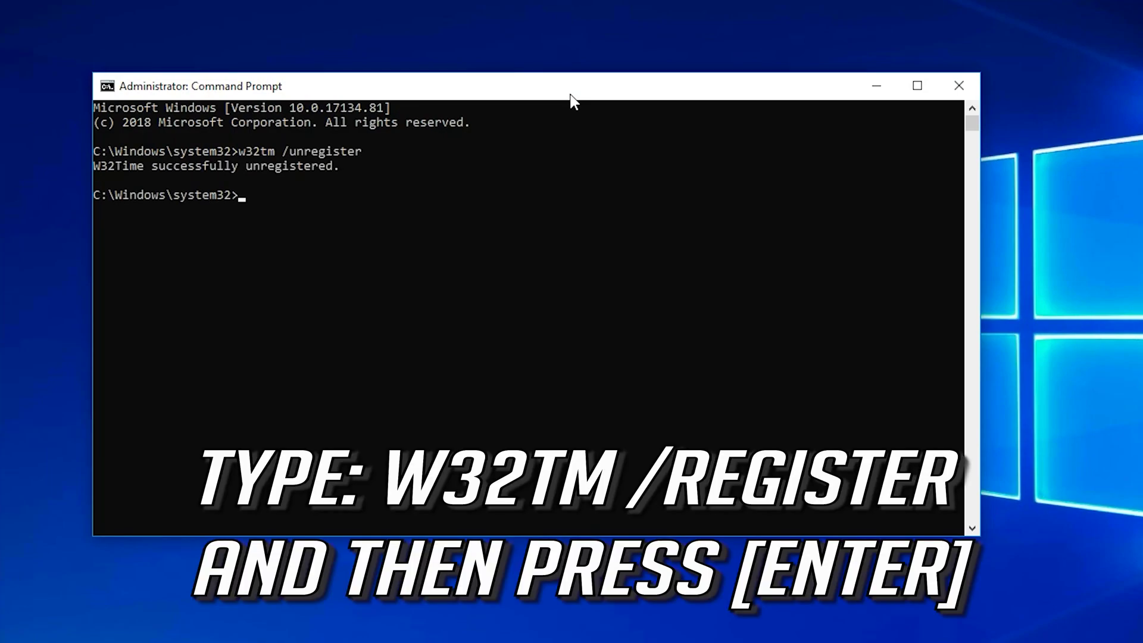
{"action": "type", "text": "w32"}
{"action": "type", "text": "tm /"}
{"action": "type", "text": "regis"}
{"action": "type", "text": "ter"}
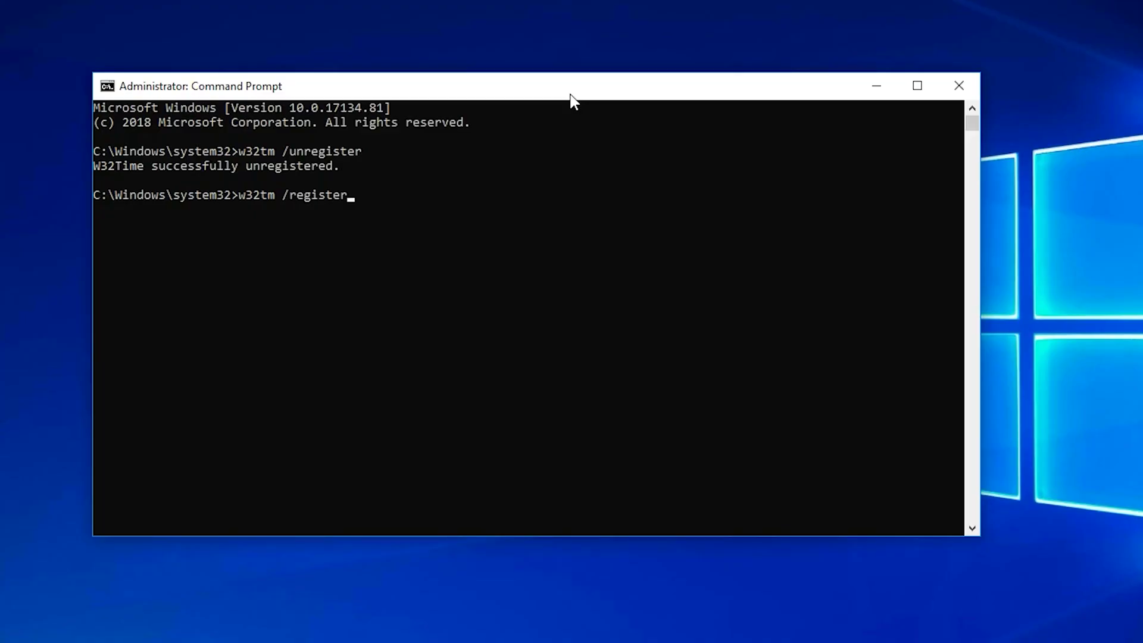
{"action": "key", "text": "Return"}
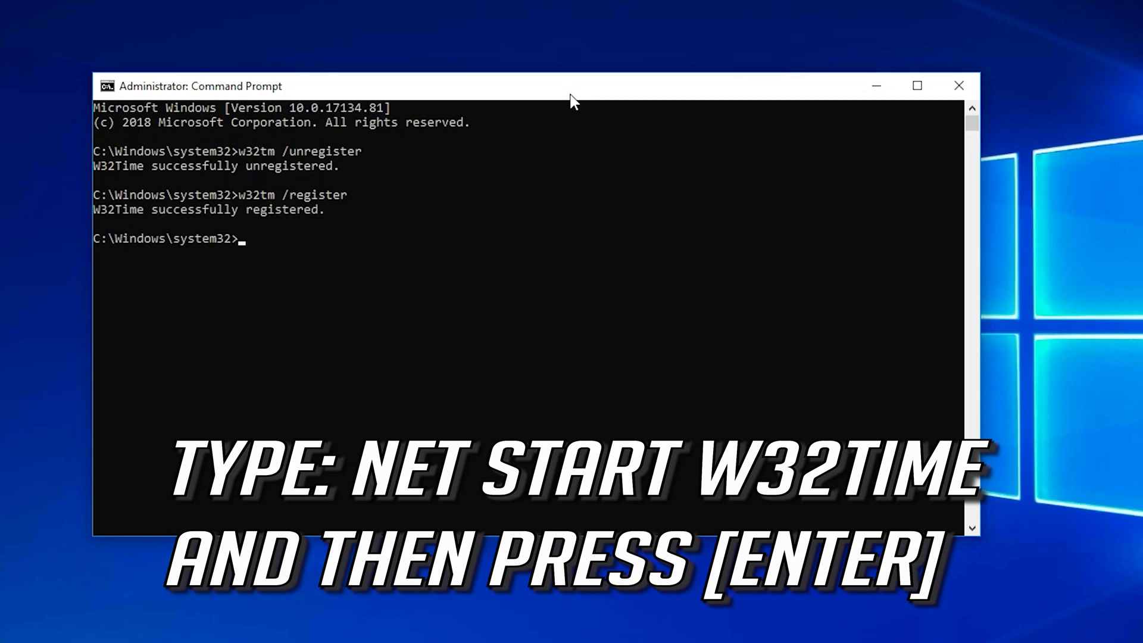
{"action": "type", "text": "net "}
{"action": "type", "text": "start"}
{"action": "type", "text": " w"}
{"action": "type", "text": "32t"}
{"action": "type", "text": "imew"}
{"action": "key", "text": "BackSpace"}
{"action": "key", "text": "Return"}
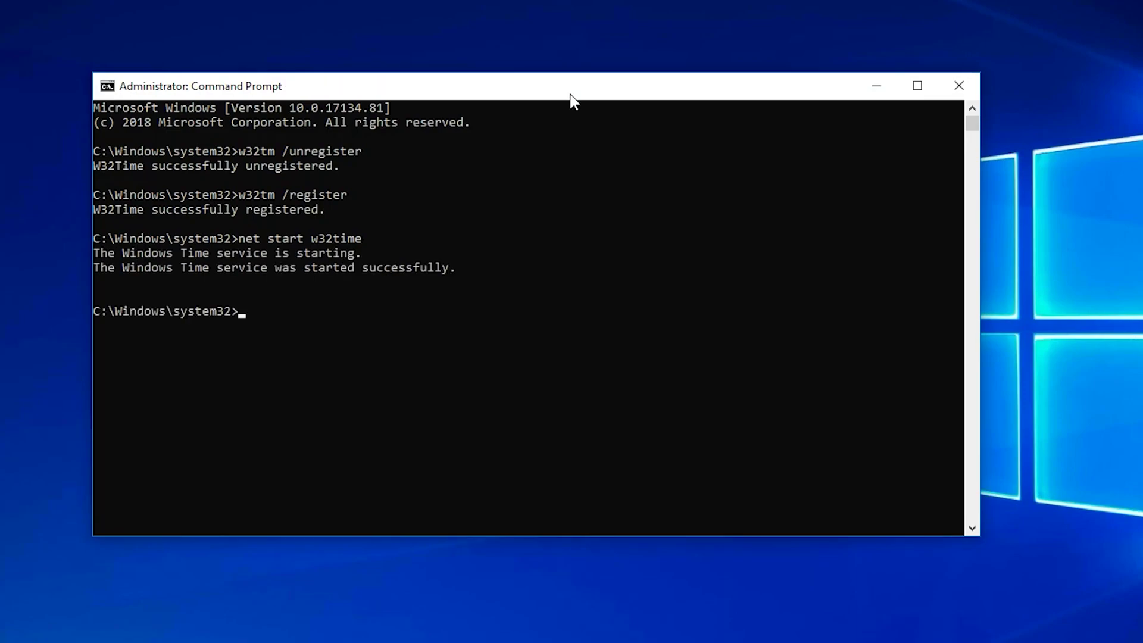
{"action": "type", "text": "w32"}
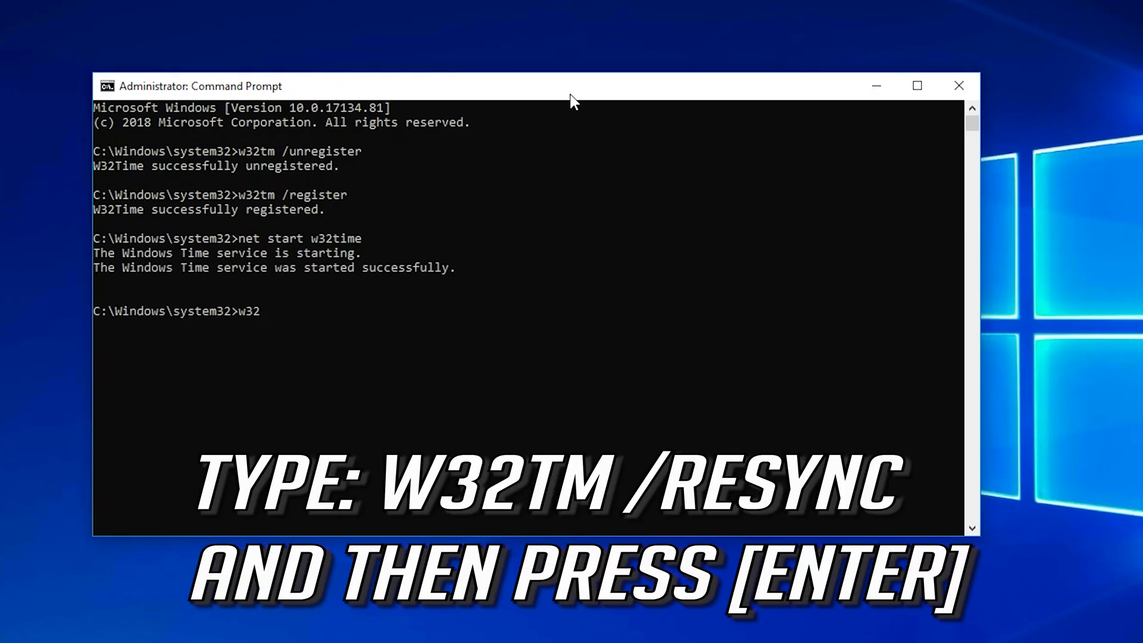
{"action": "type", "text": "tm"}
{"action": "type", "text": " /re"}
{"action": "type", "text": "sync"}
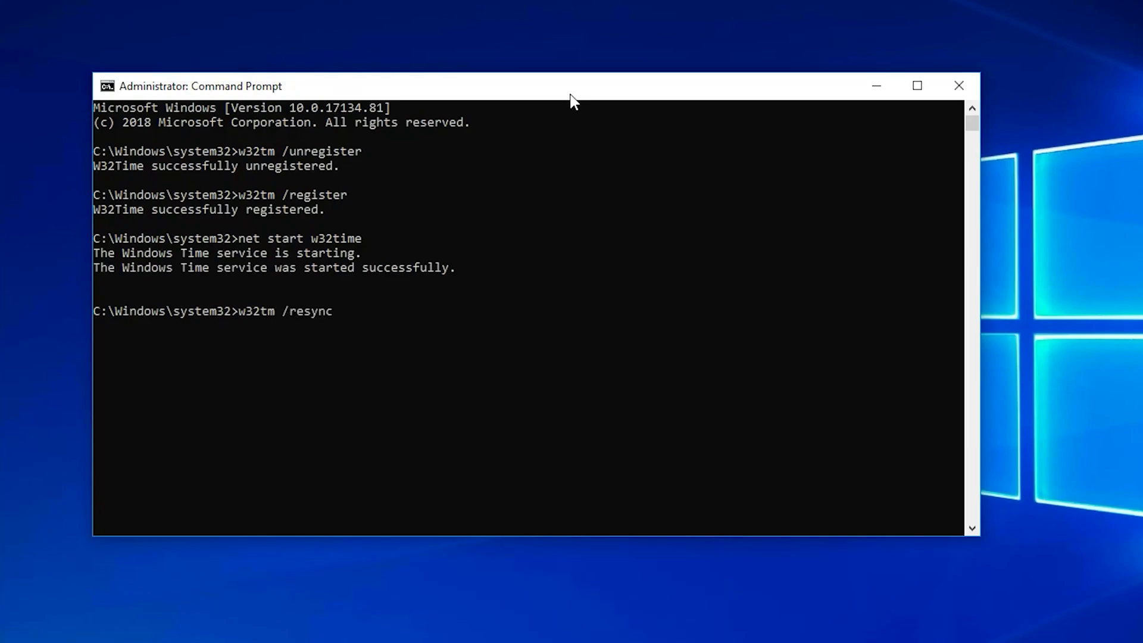
Run w32tm /resync, exit the console, and show the Start menu's power choices.
{"action": "key", "text": "Return"}
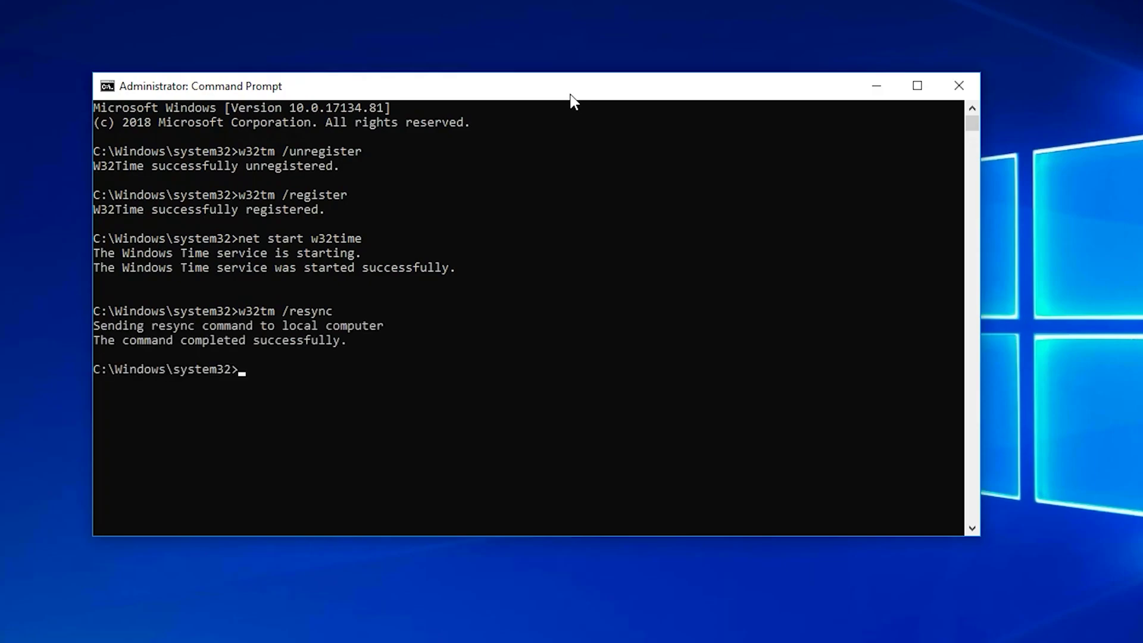
{"action": "type", "text": "ex"}
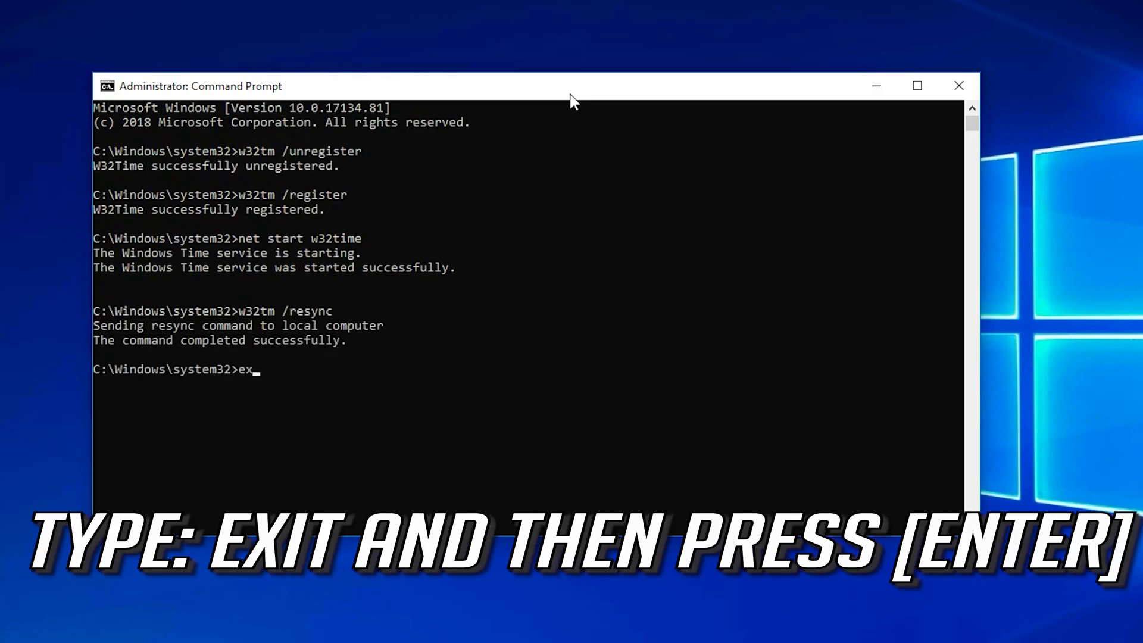
{"action": "type", "text": "it"}
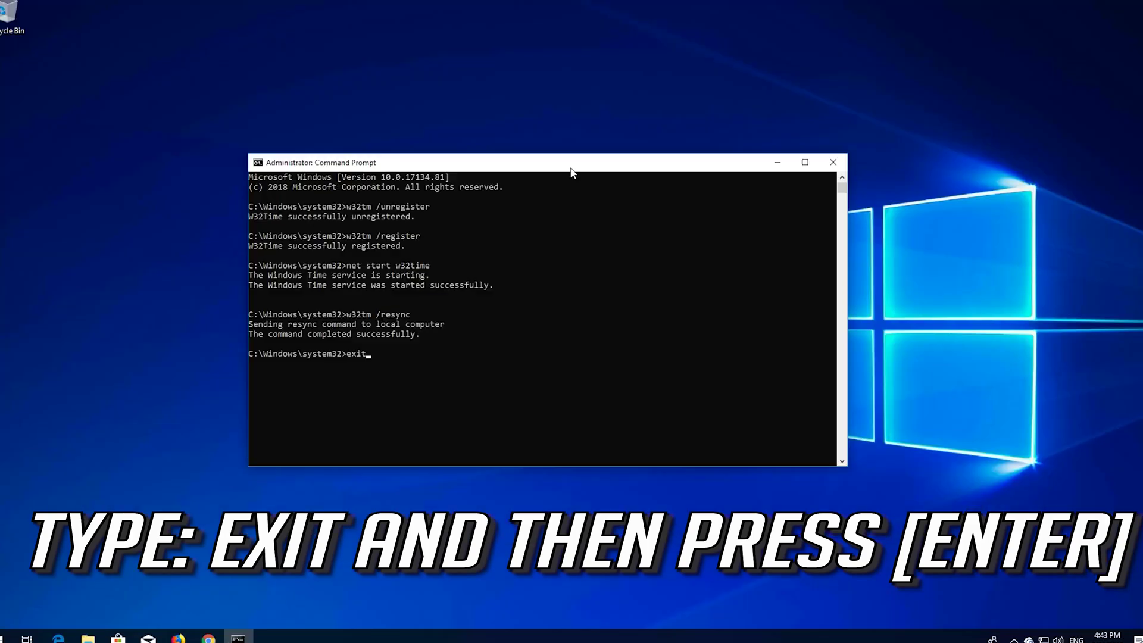
{"action": "key", "text": "Return"}
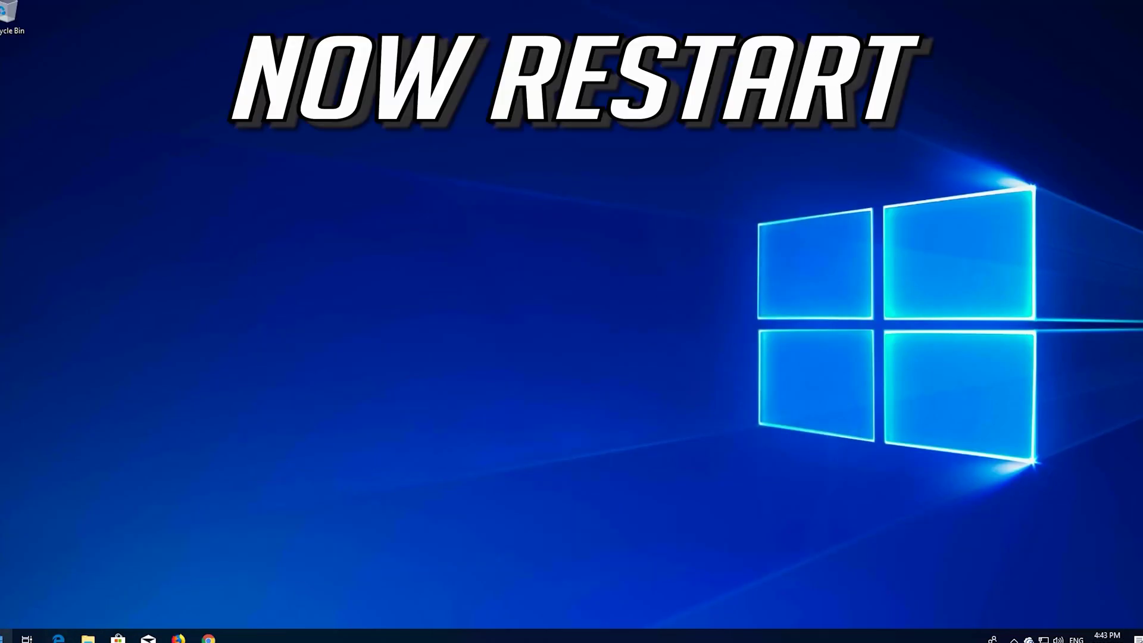
{"action": "left_click", "coordinate": [7, 637]}
{"action": "left_click", "coordinate": [6, 614]}
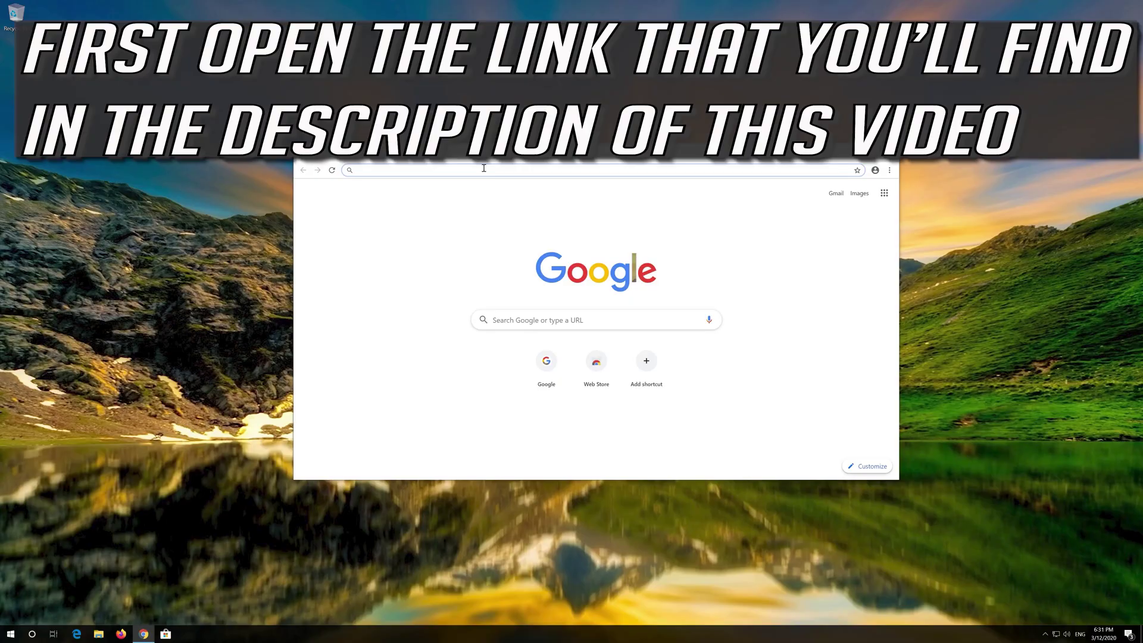
Go to microsoft.com/software-download/windows10 and download the media creation tool.
{"action": "type", "text": "https://www.microsoft.com/en-us/software-download/windows10"}
{"action": "key", "text": "Return"}
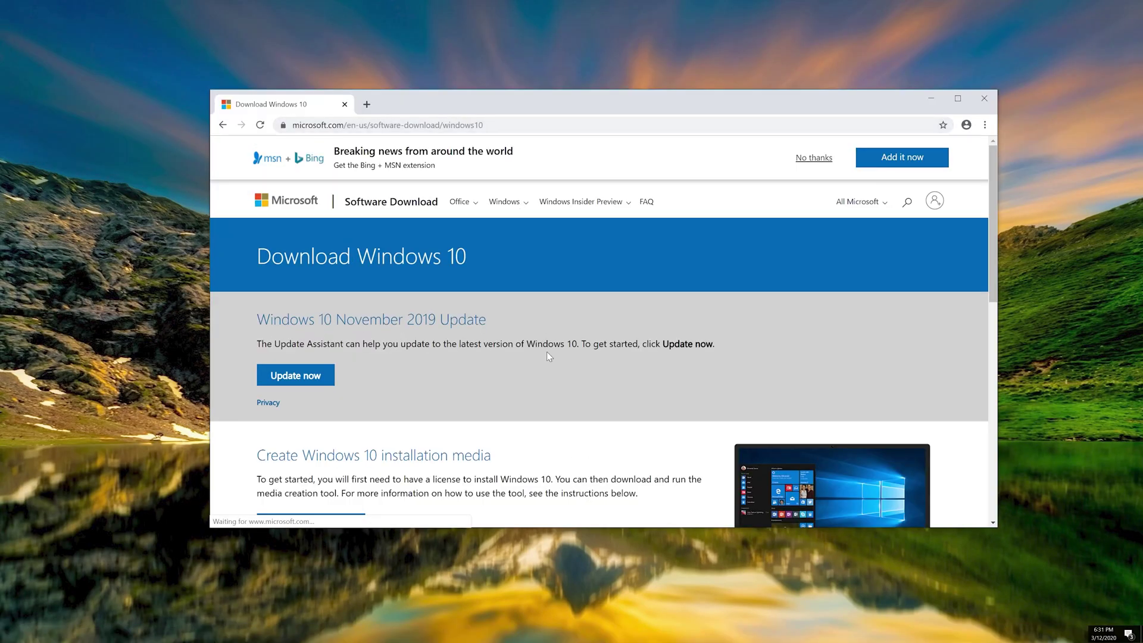
{"action": "scroll", "coordinate": [549, 356], "scroll_direction": "down", "scroll_amount": 1}
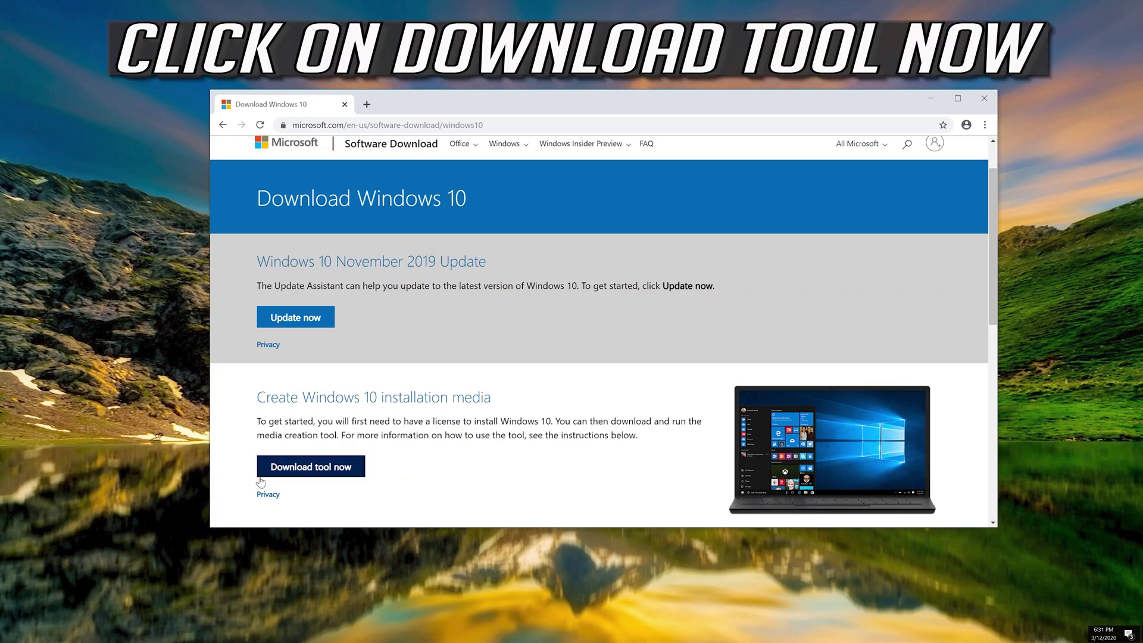
{"action": "left_click", "coordinate": [340, 470]}
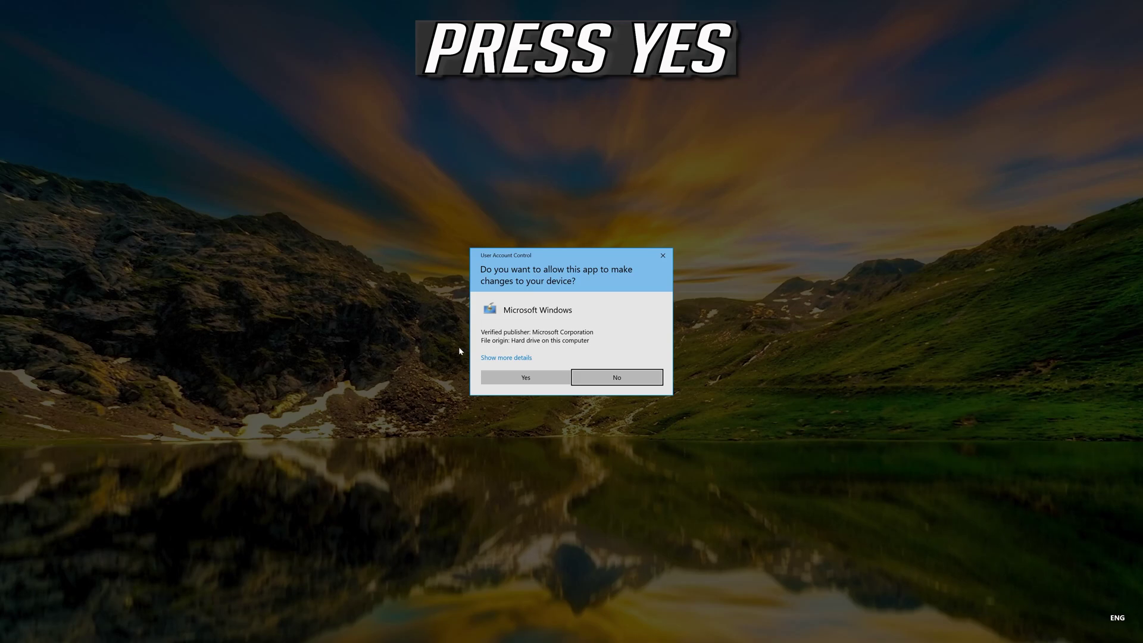
Allow the setup tool, choose 'Upgrade this PC now', accept the license terms and start installing.
{"action": "left_click", "coordinate": [526, 377]}
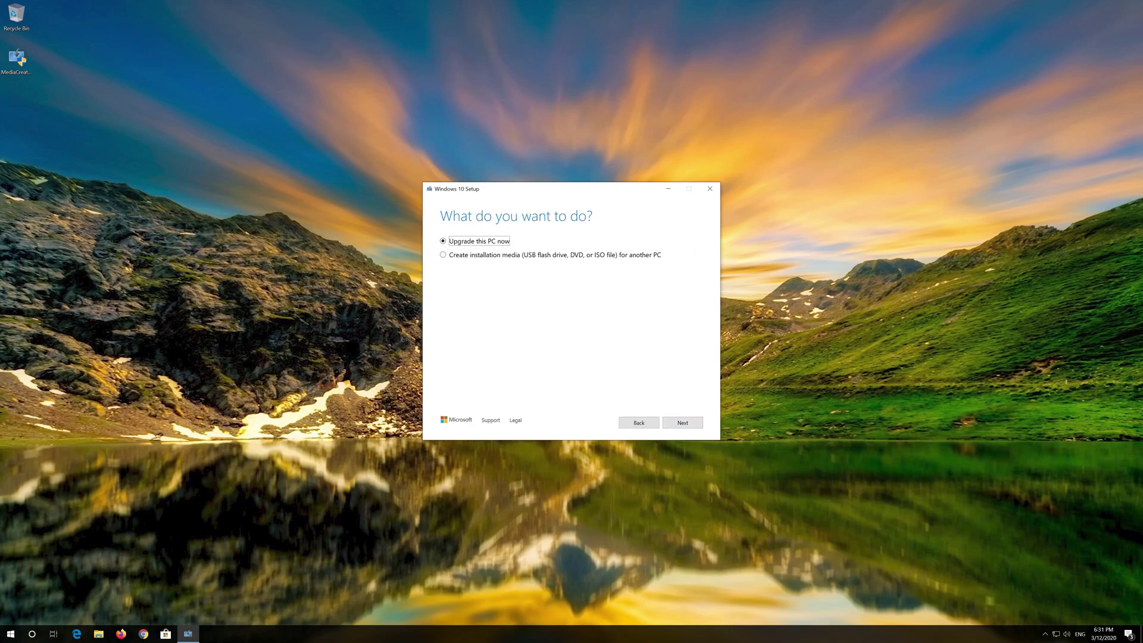
{"action": "left_click", "coordinate": [682, 422]}
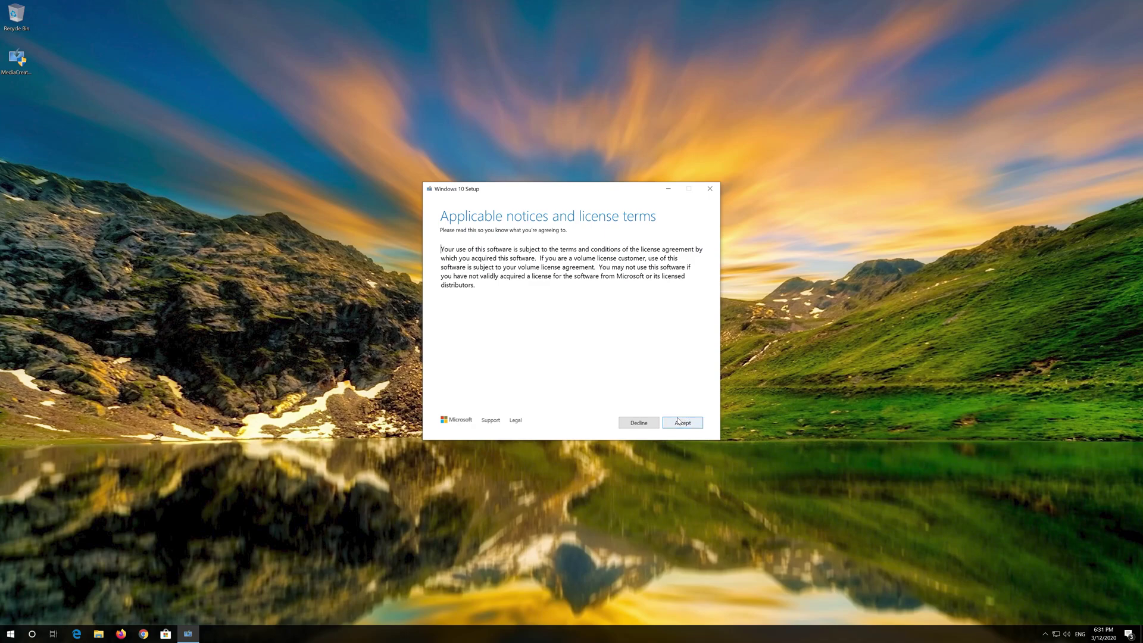
{"action": "left_click", "coordinate": [683, 423]}
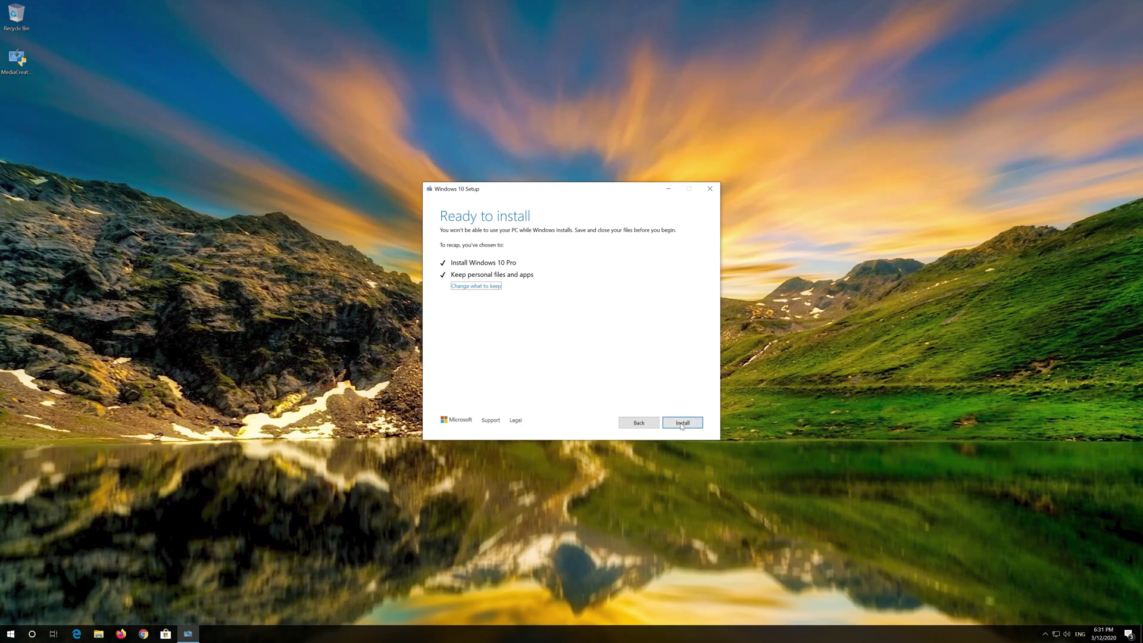
{"action": "left_click", "coordinate": [682, 423]}
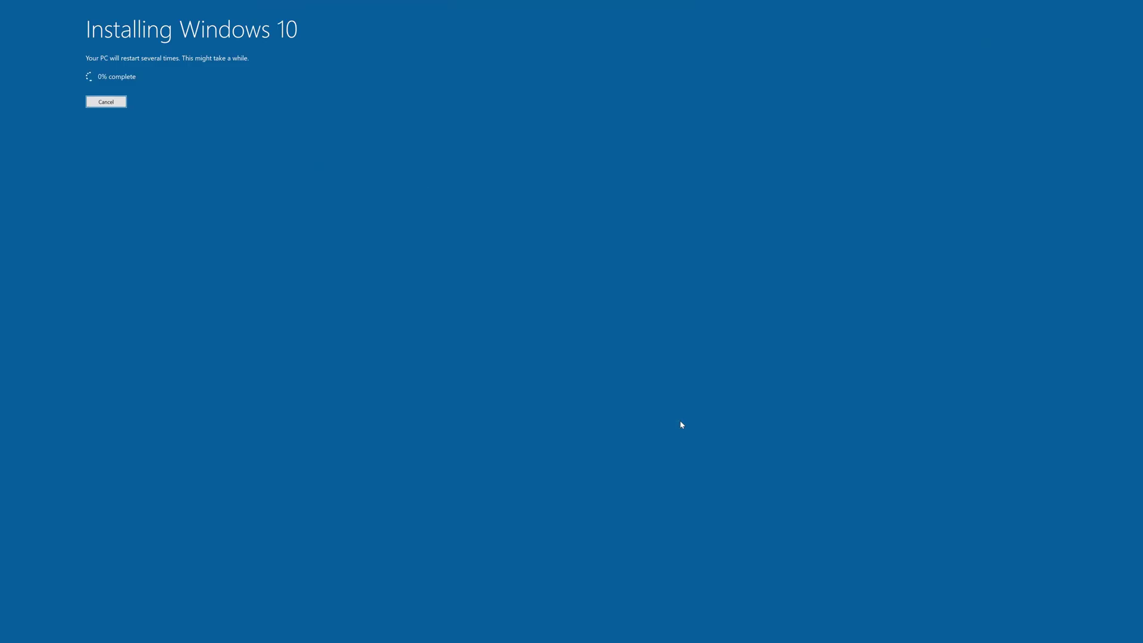